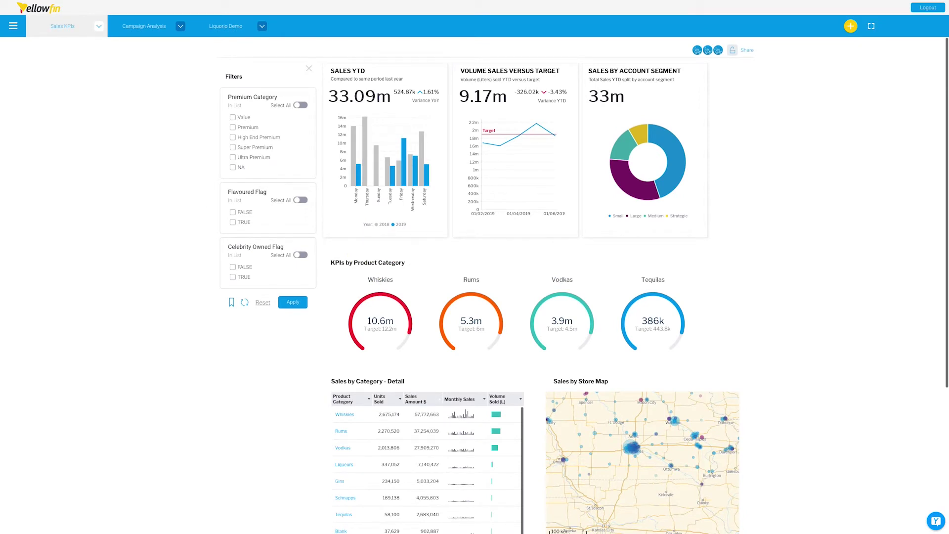
- Create a new dashboard using the single-canvas free-form layout
click(850, 26)
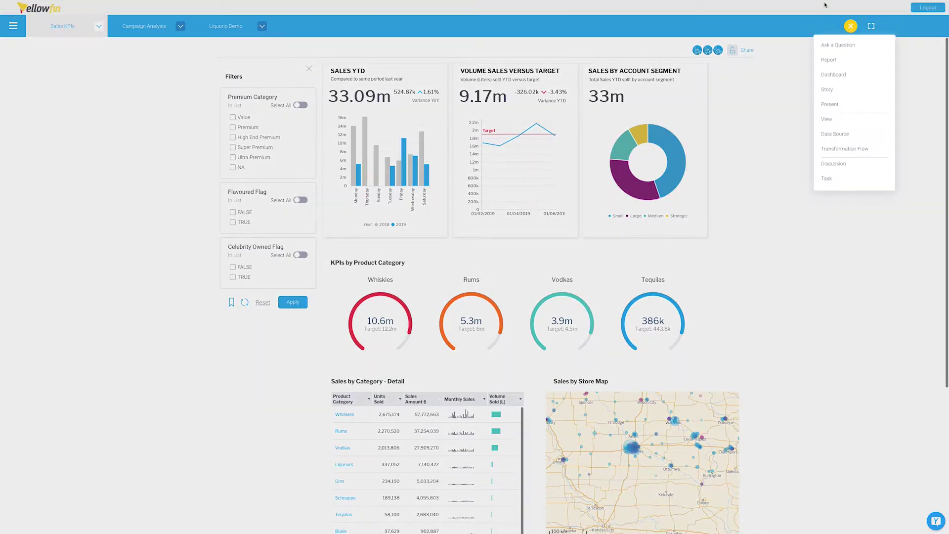
click(833, 76)
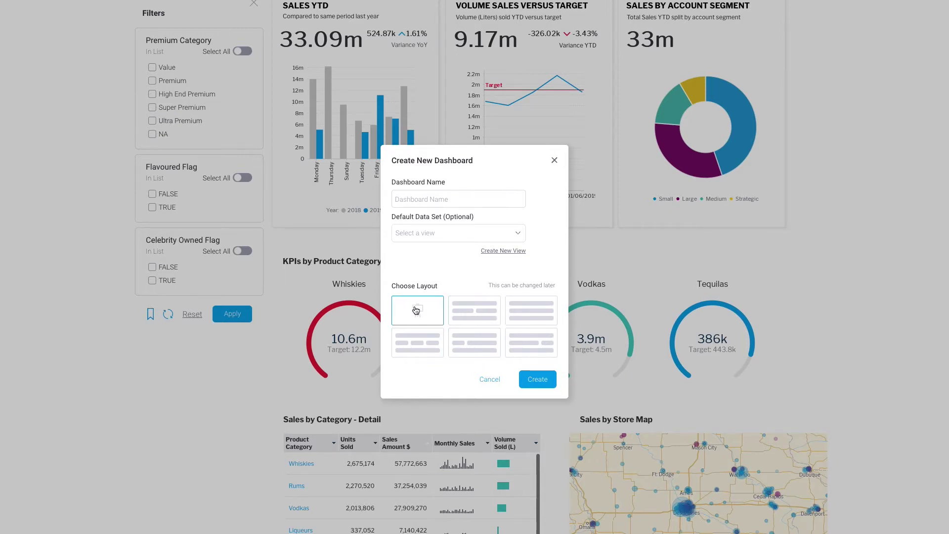
click(538, 379)
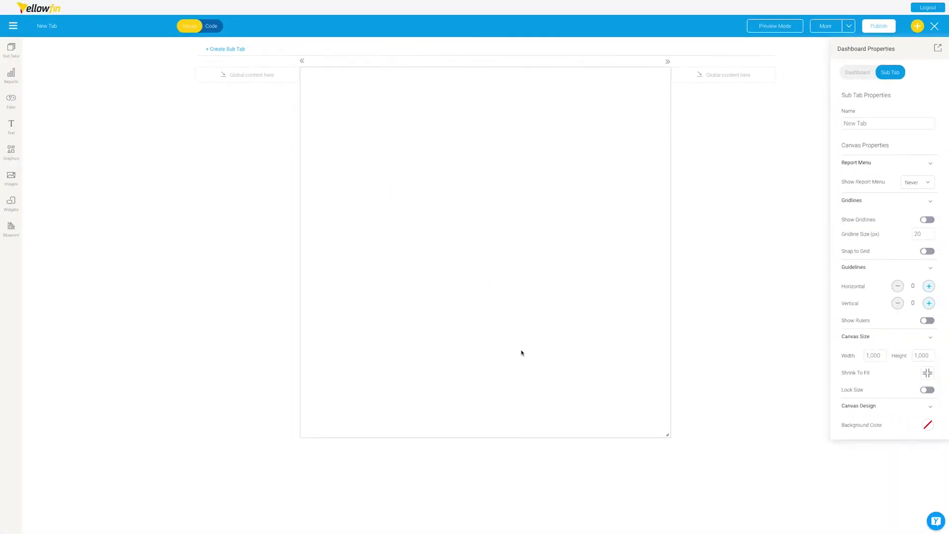
- Search the report library for 'sales by category' and place that report on the canvas
click(12, 75)
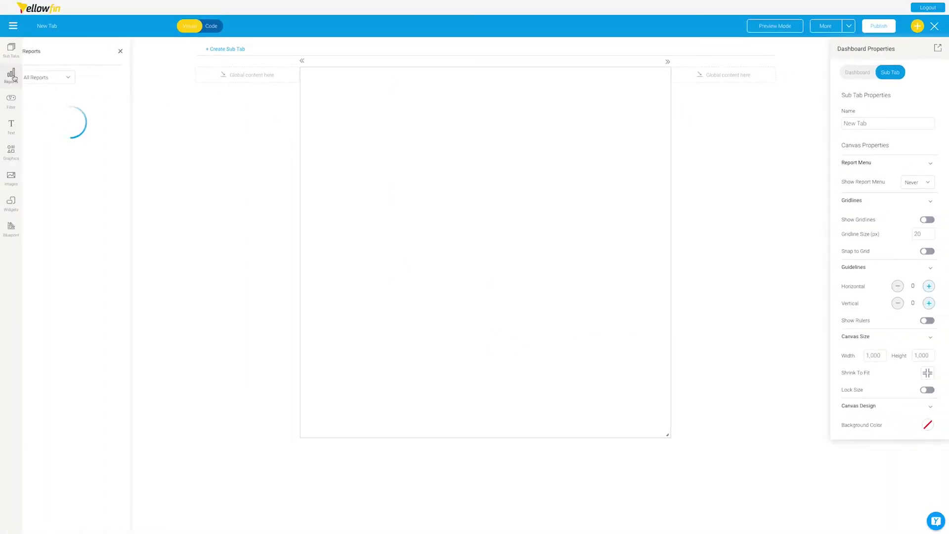
click(43, 94)
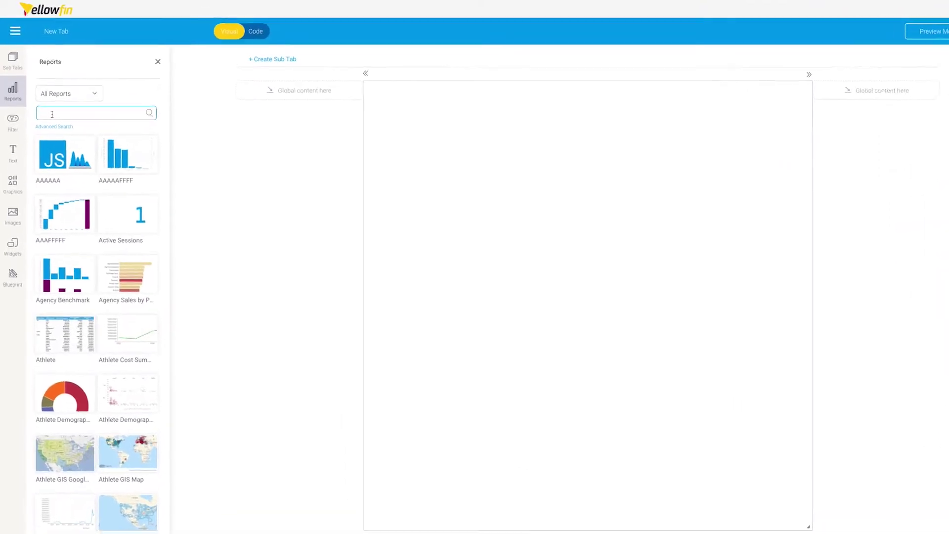
text(sales)
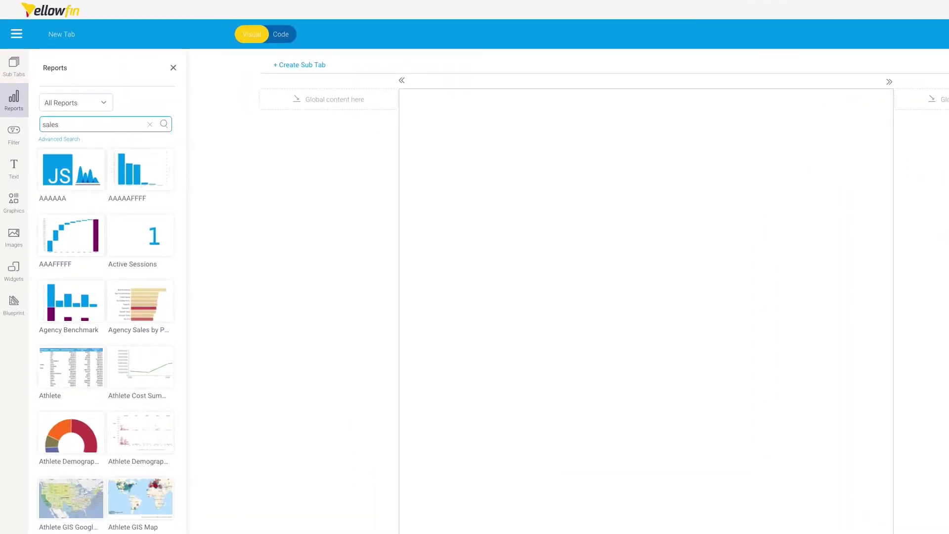
text( by category)
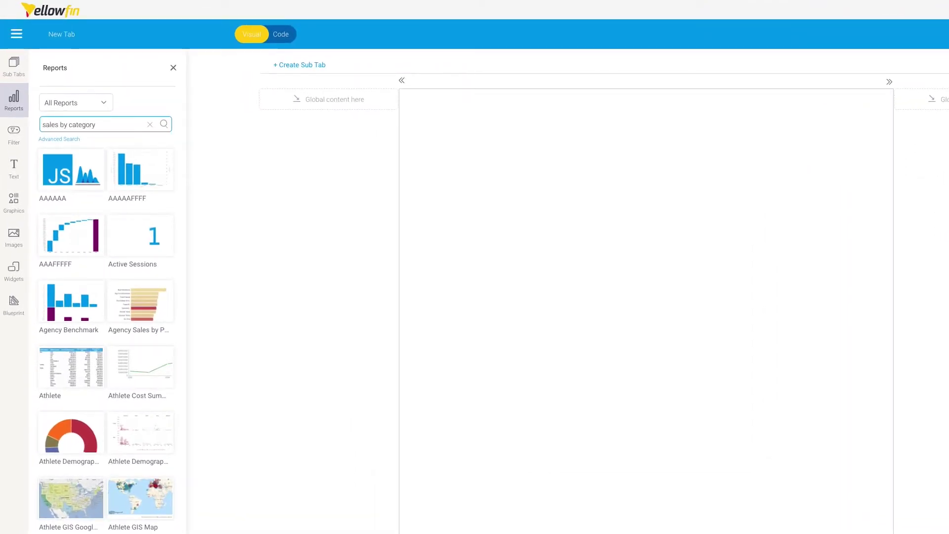
key(Return)
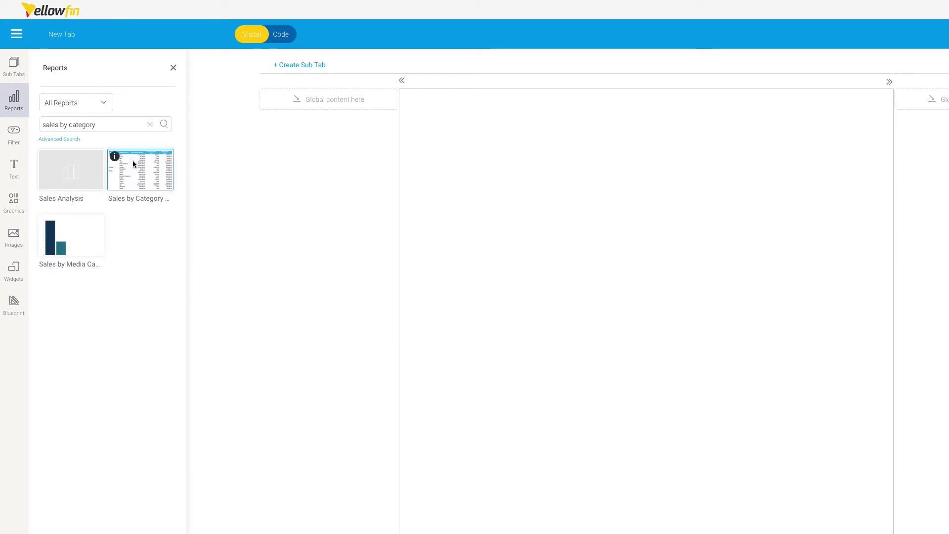
drag(133, 161, 490, 316)
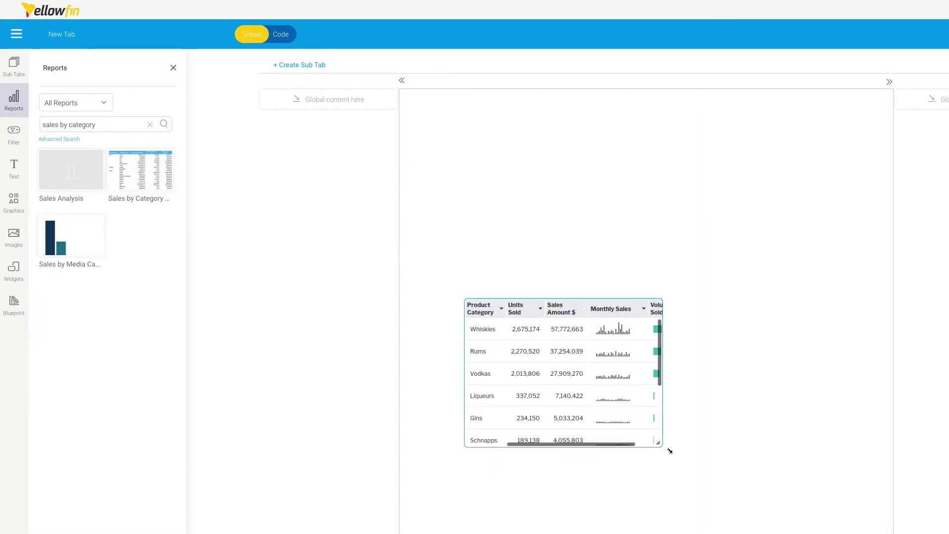
- Reposition and enlarge the Sales by Category table so every category row and total shows
drag(670, 450, 763, 533)
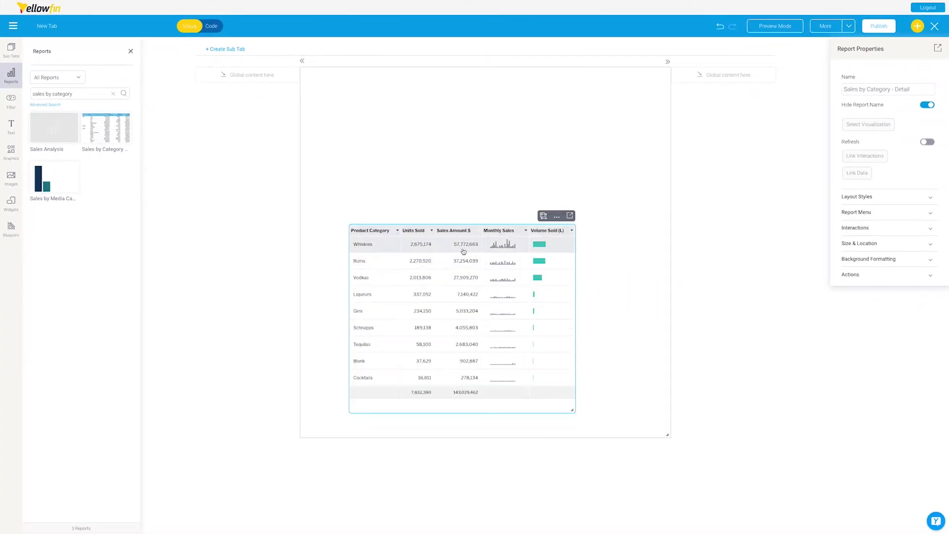
drag(463, 251, 428, 241)
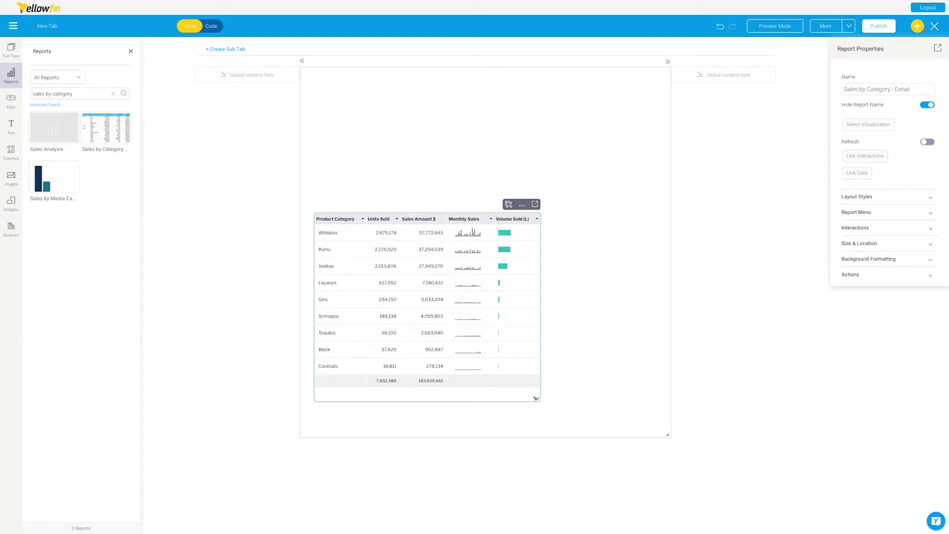
drag(535, 398, 570, 409)
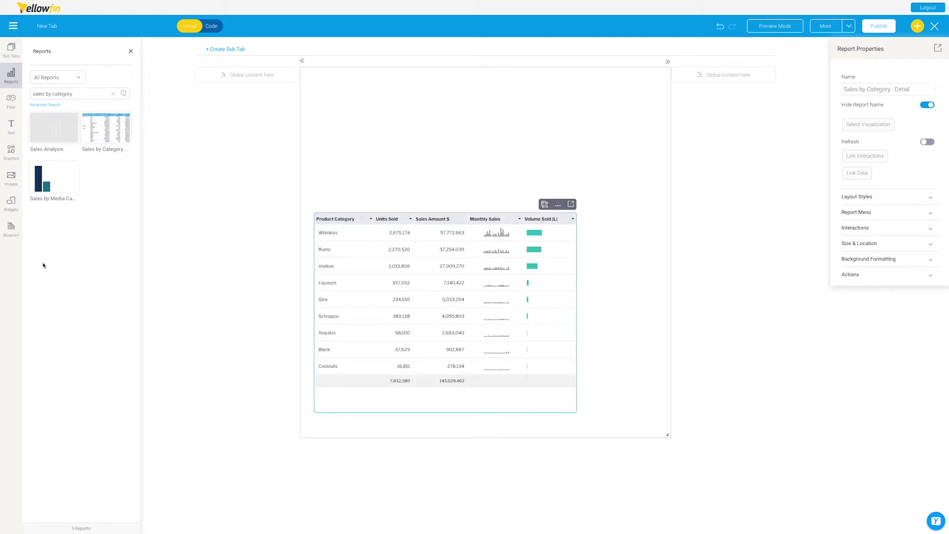
click(6, 228)
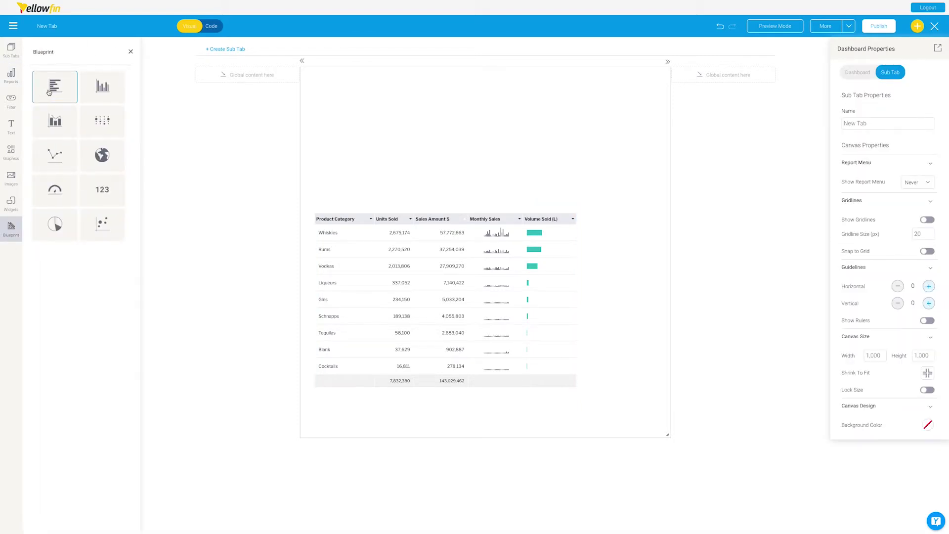
- Add a horizontal bar chart as a simple report on the Iowa Liquor Sales (7 years) view
drag(49, 91, 381, 129)
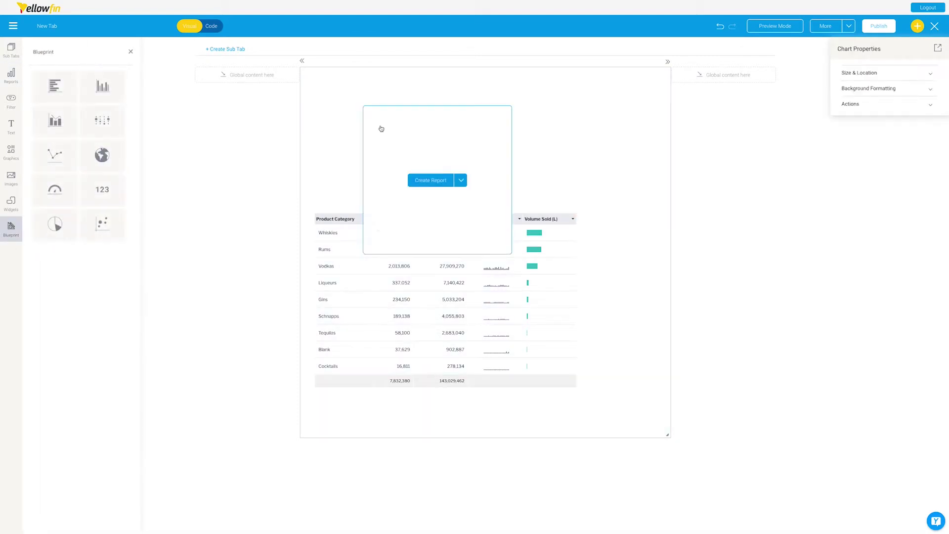
click(460, 182)
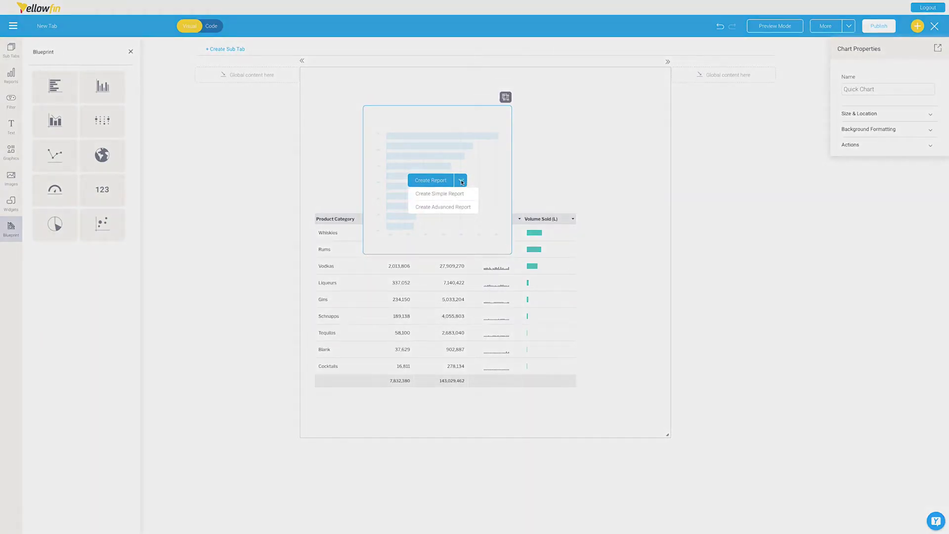
click(438, 200)
click(430, 148)
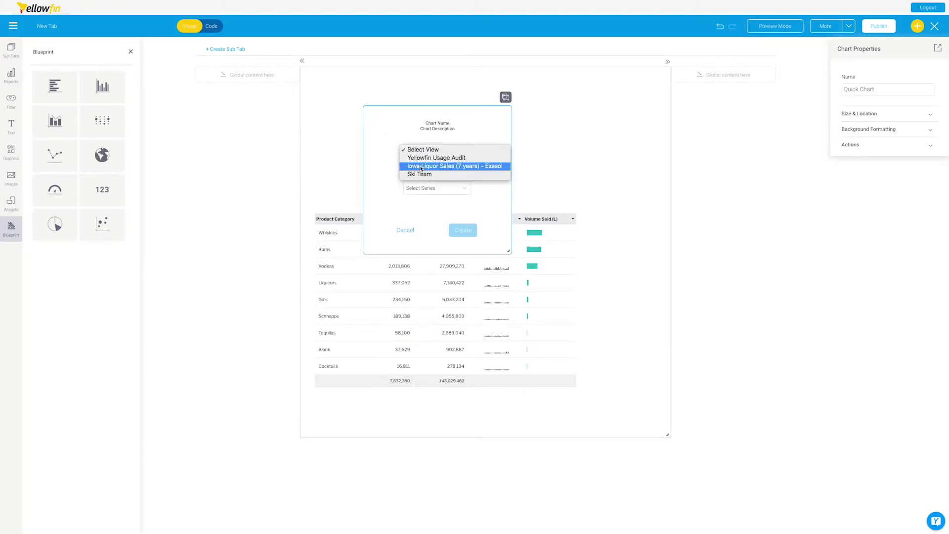
click(419, 164)
- Chart Sales Amount $ by Account Segment and generate the bar chart
click(414, 168)
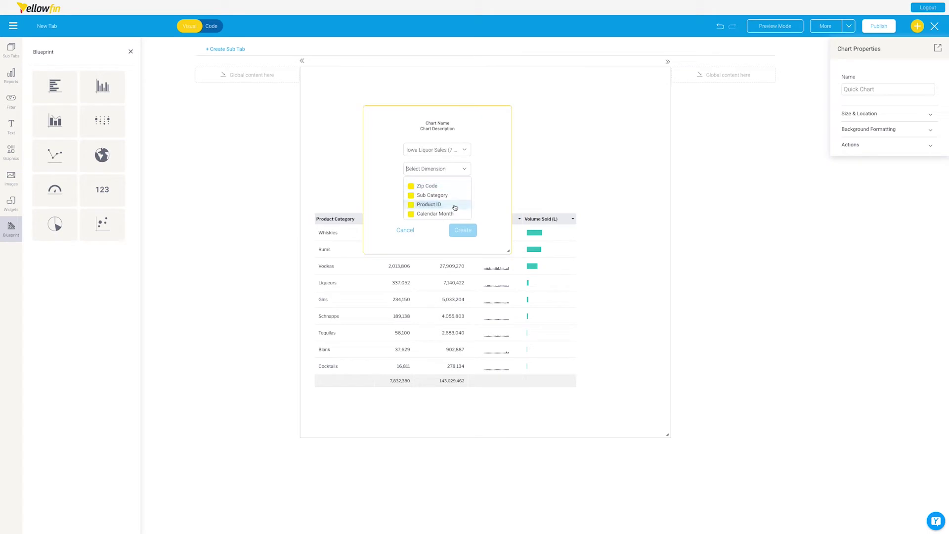
scroll(449, 204, down, 5)
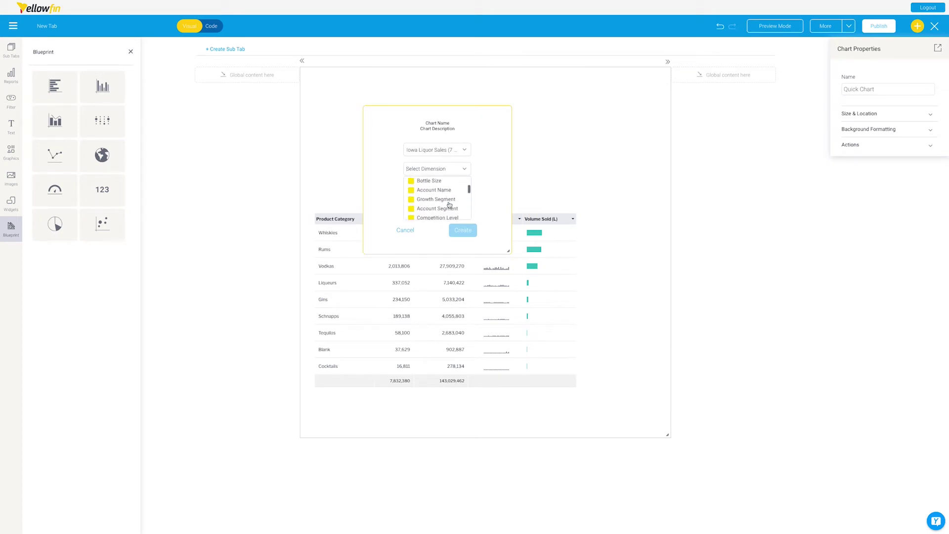
click(429, 209)
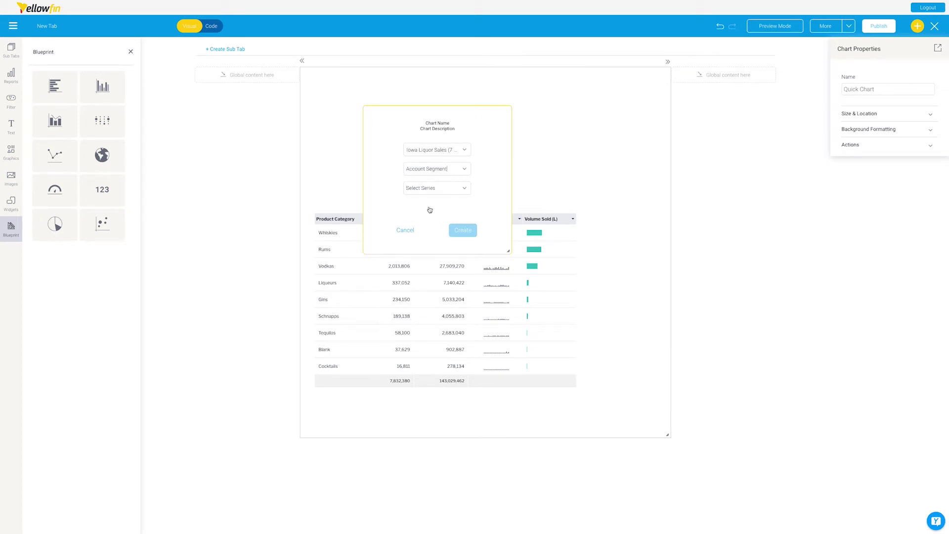
click(464, 190)
scroll(435, 220, down, 5)
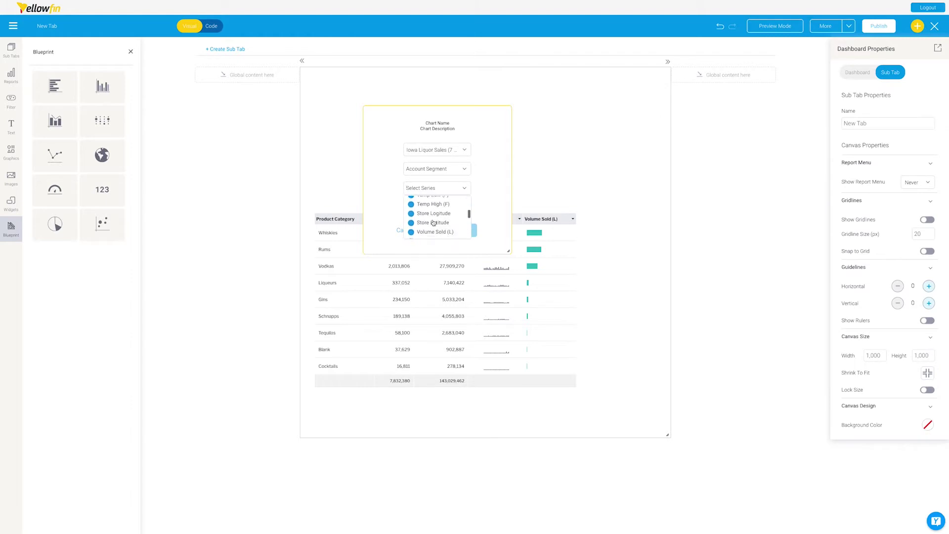
scroll(433, 220, down, 2)
click(427, 217)
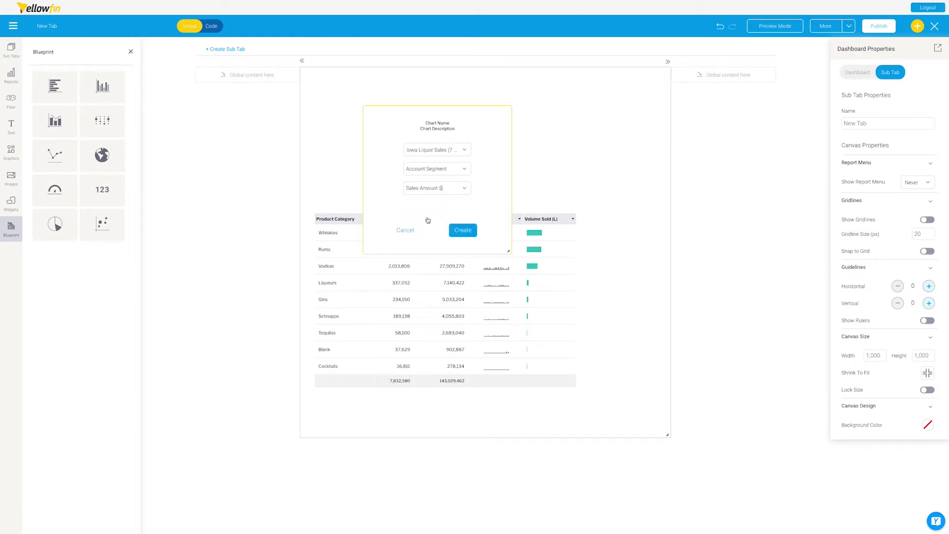
click(459, 231)
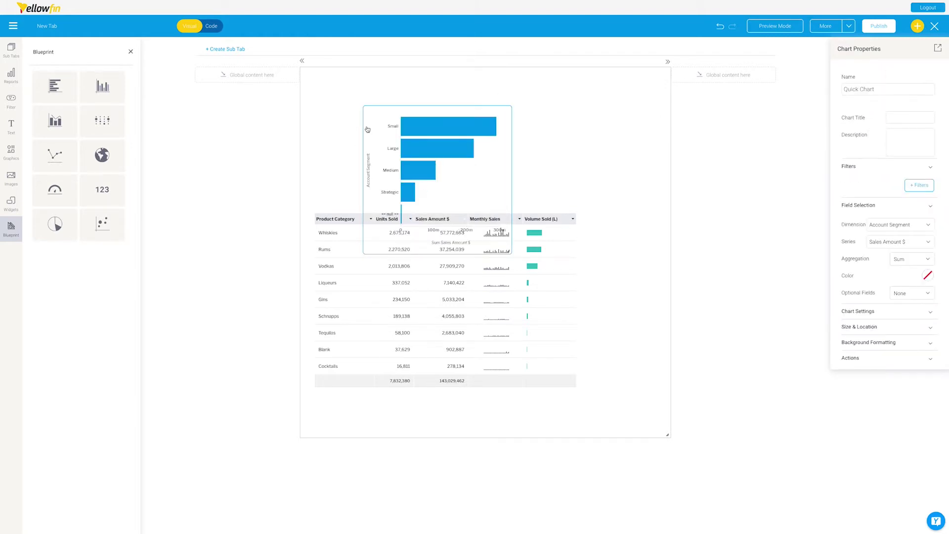
- Move the bar chart to the top-left and widen it, then browse the Filter and Text panels
drag(367, 129, 315, 103)
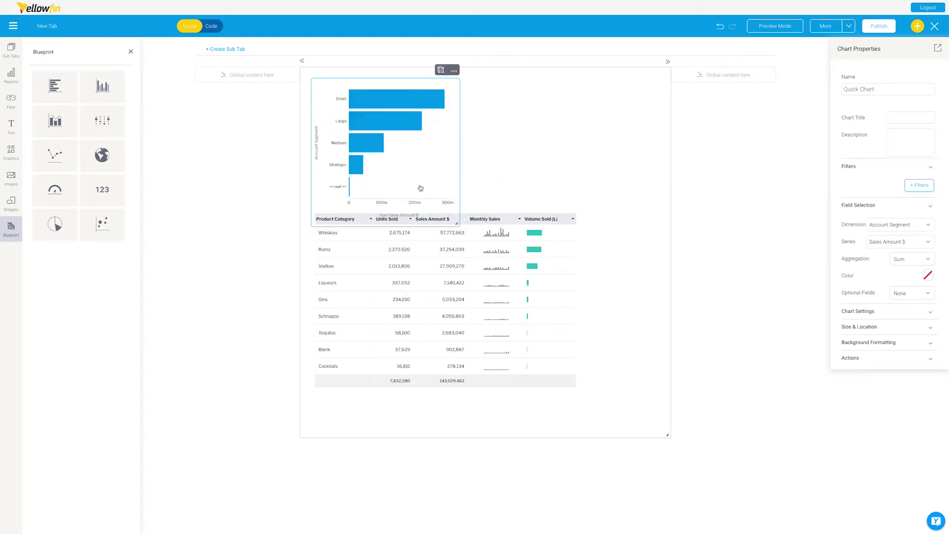
drag(457, 224, 577, 208)
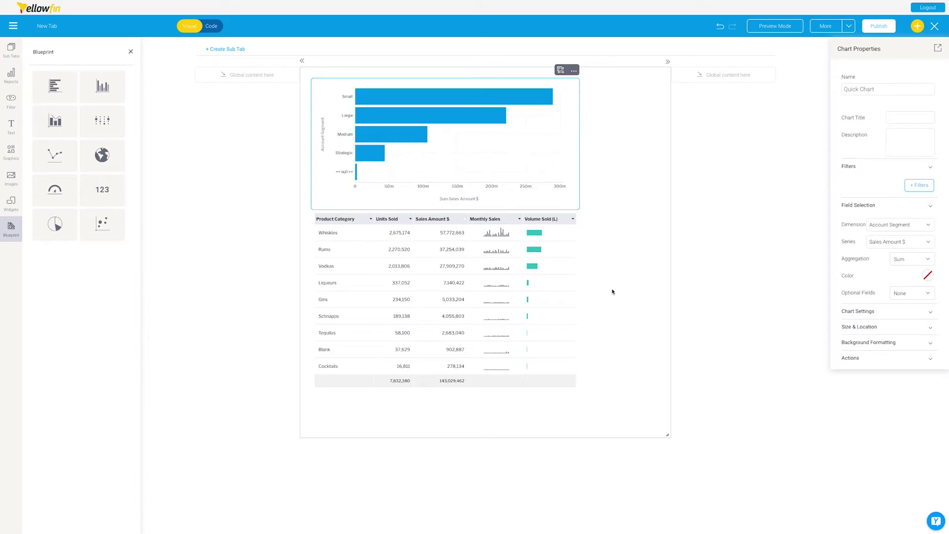
click(130, 52)
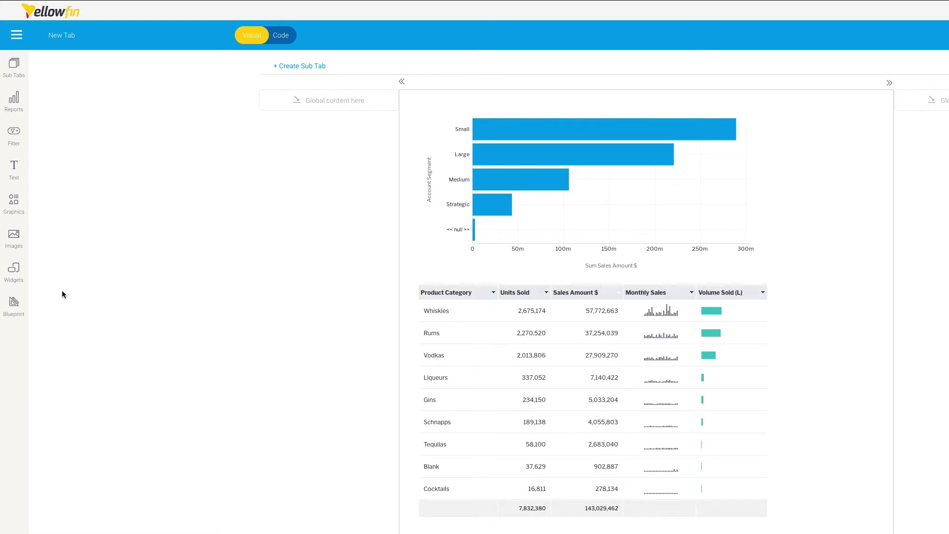
click(14, 132)
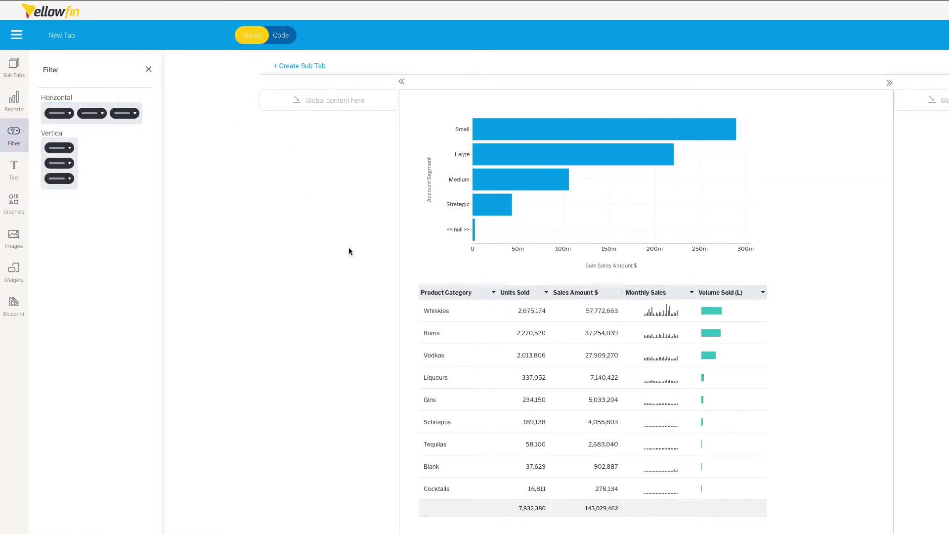
click(14, 168)
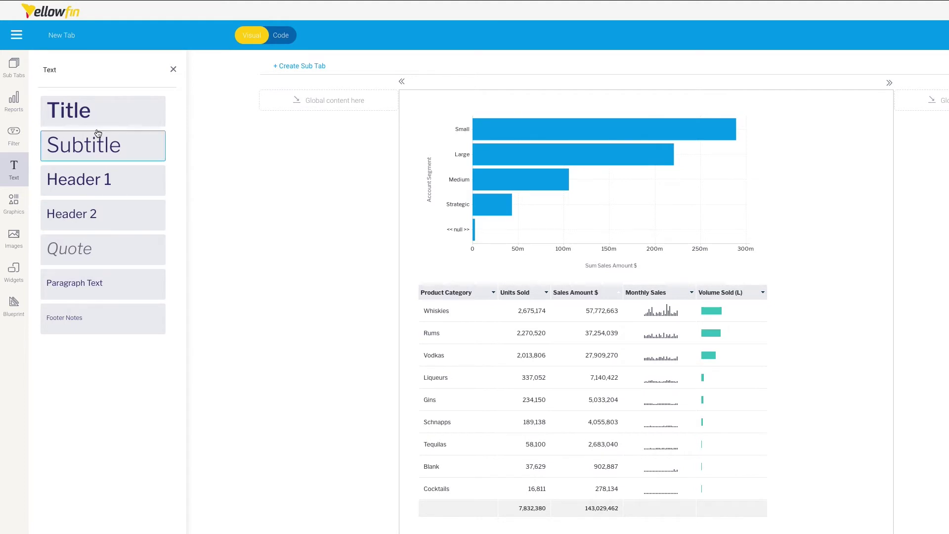
- Browse the Graphics, Images and Widgets panels, preview the video widget, then close the panel
click(14, 202)
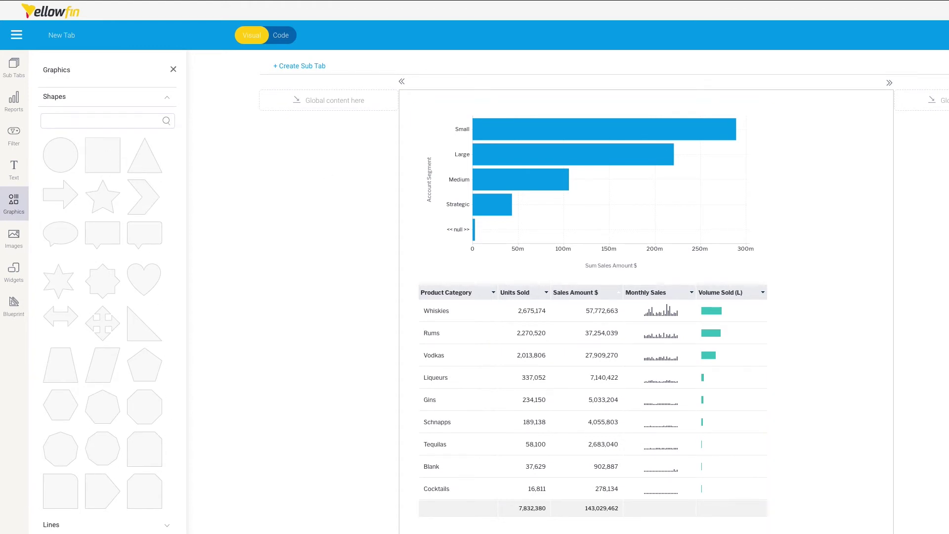
click(13, 237)
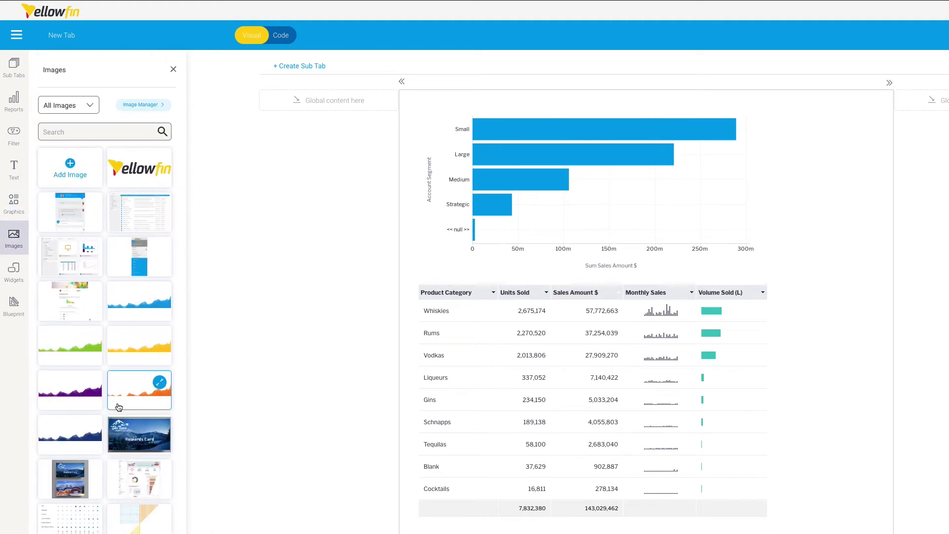
click(14, 273)
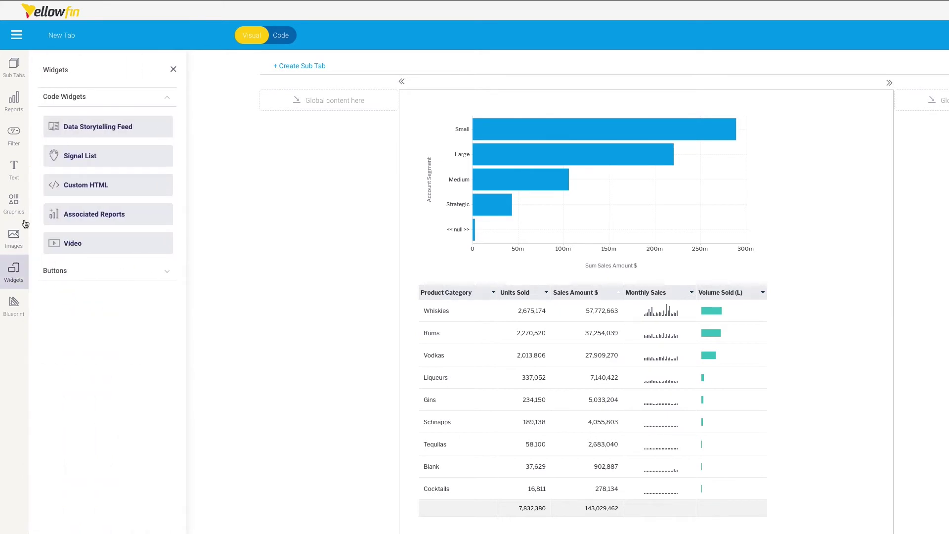
click(126, 245)
click(173, 69)
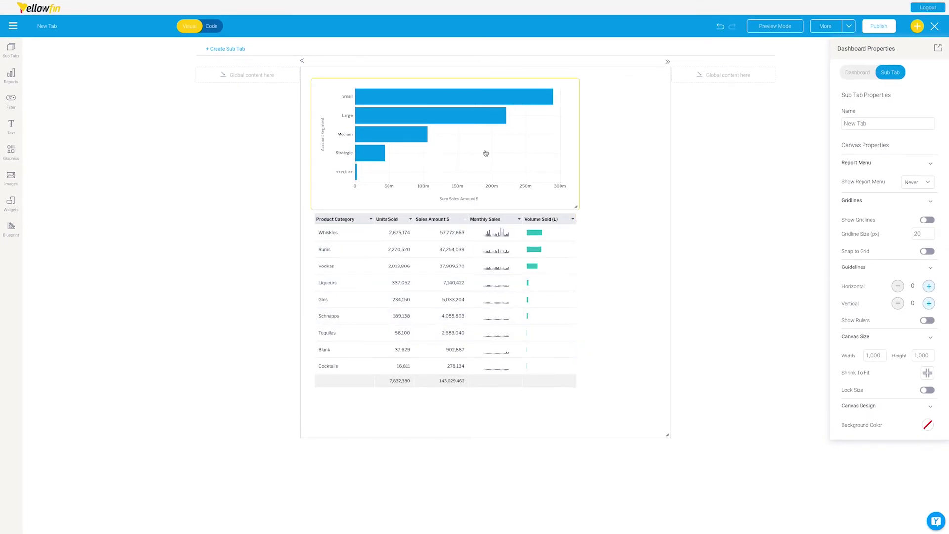
- Link the category table's Product Category drill-down to the Product Category field and apply it
click(560, 243)
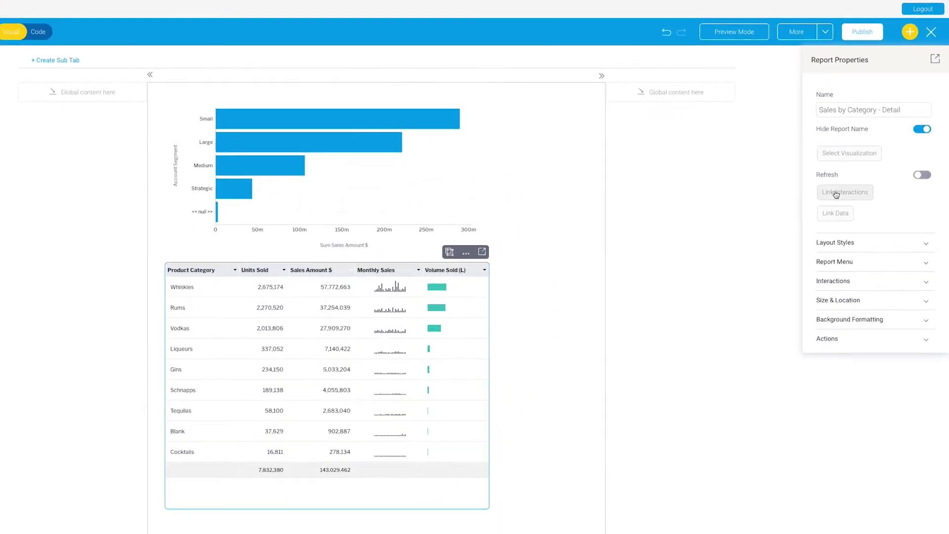
click(827, 210)
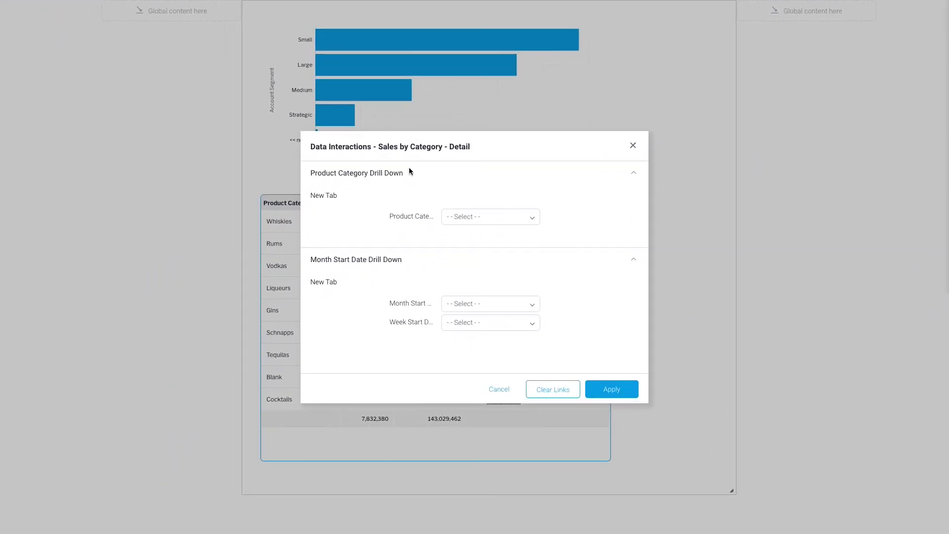
click(511, 222)
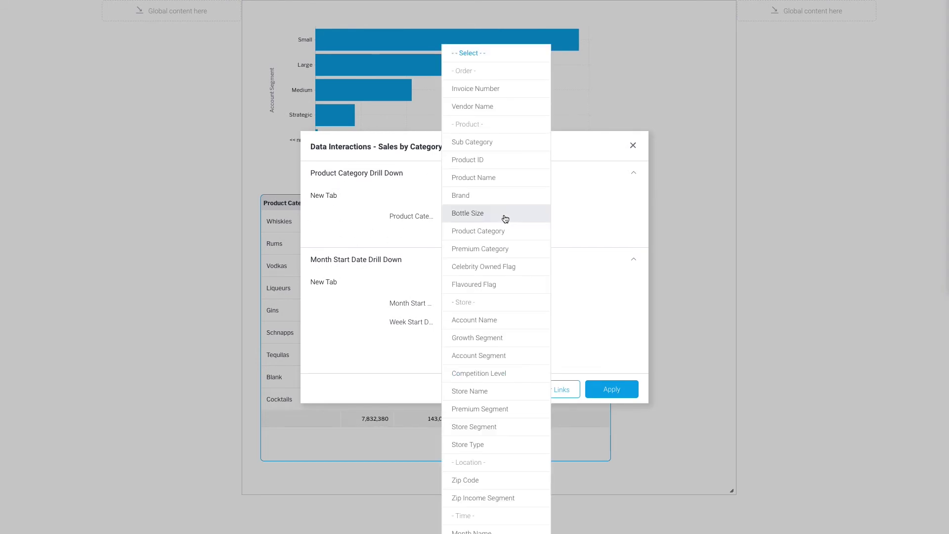
click(482, 234)
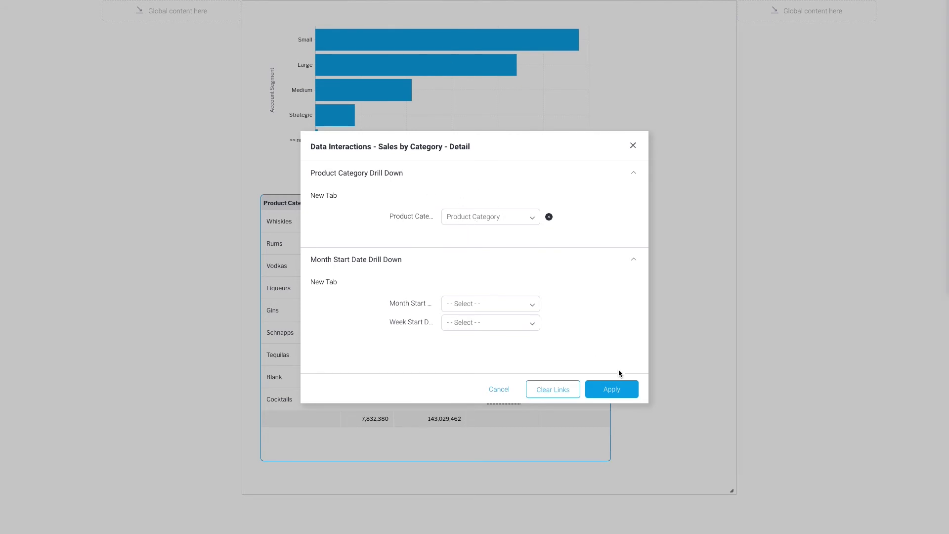
click(612, 393)
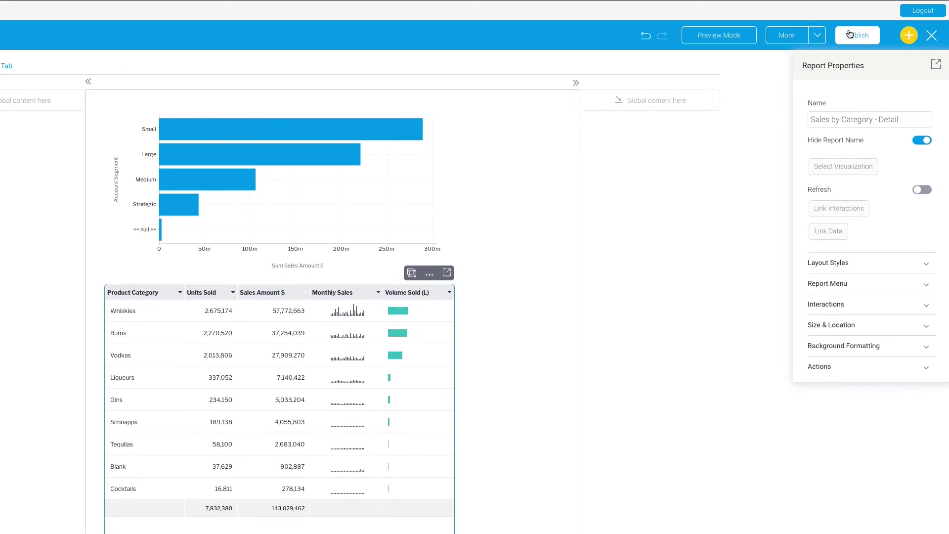
- Publish the dashboard as 'Linked Interactions on Canvas' in the Tutorial/Training folder
click(850, 36)
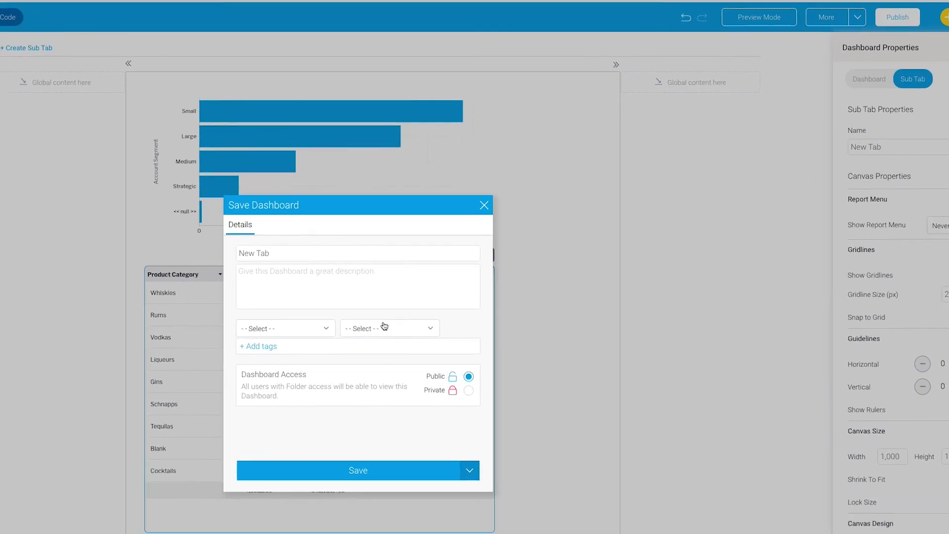
click(279, 328)
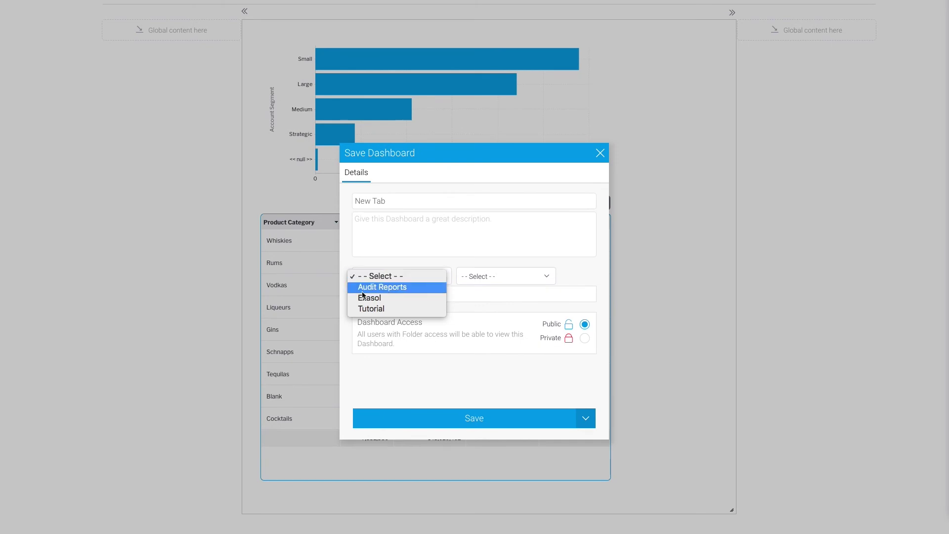
click(371, 308)
click(476, 276)
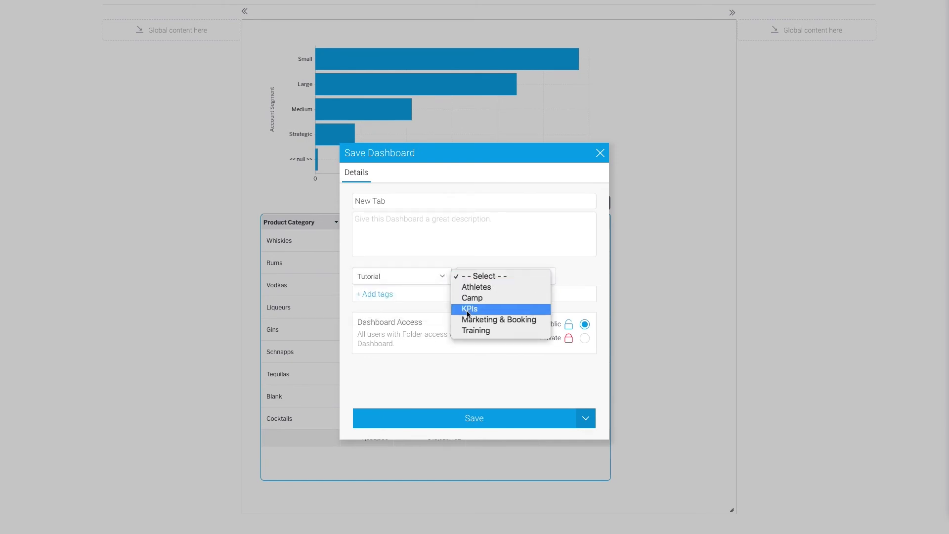
click(468, 331)
drag(390, 200, 318, 204)
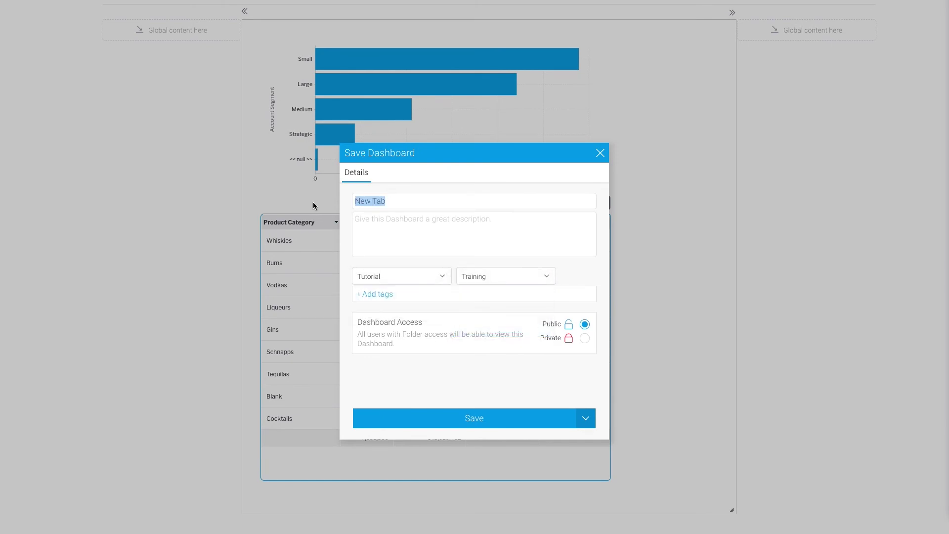
text(Linked Interactions on Canvas)
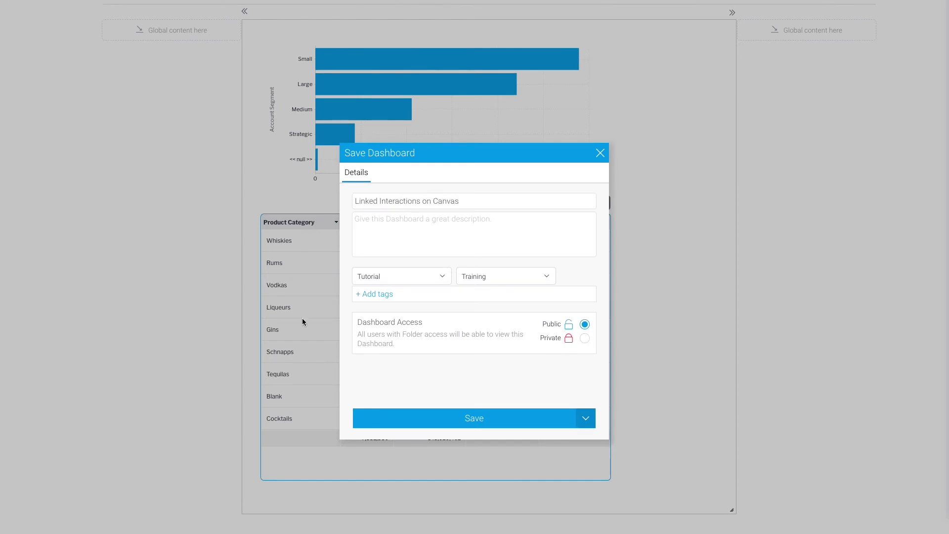
click(421, 417)
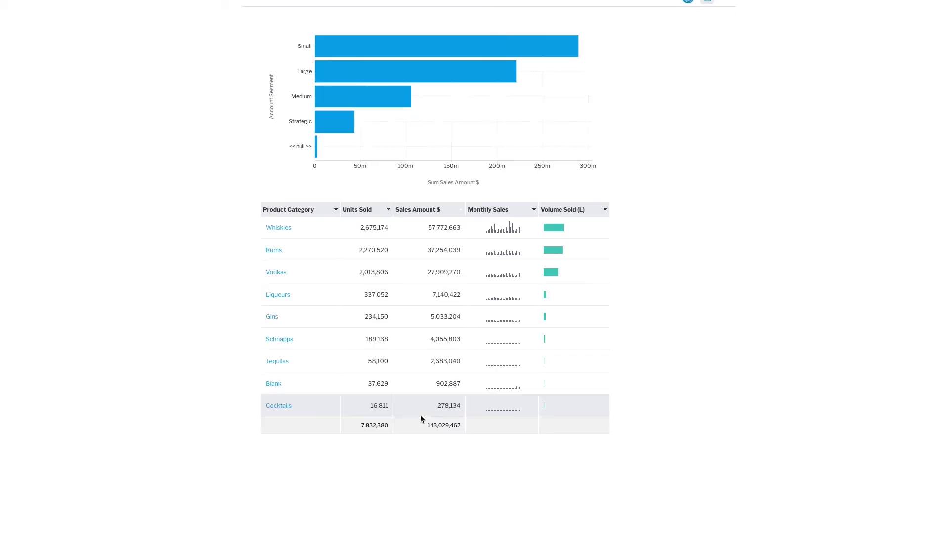
scroll(381, 329, up, 1)
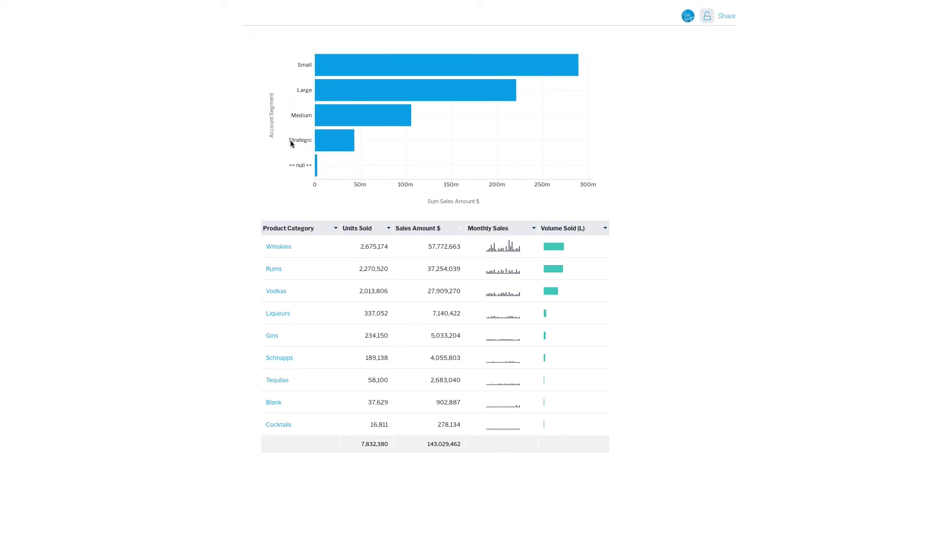
mouse_move(409, 69)
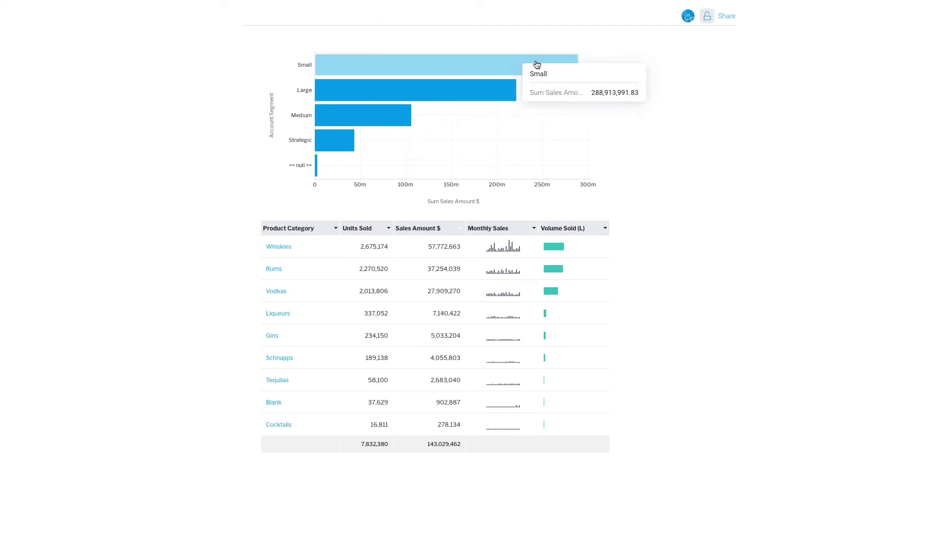
click(274, 247)
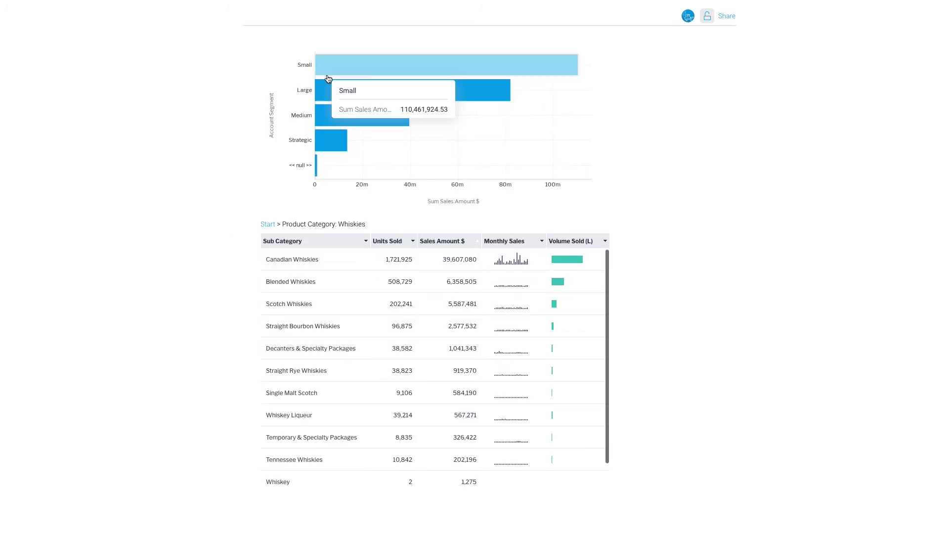
click(268, 225)
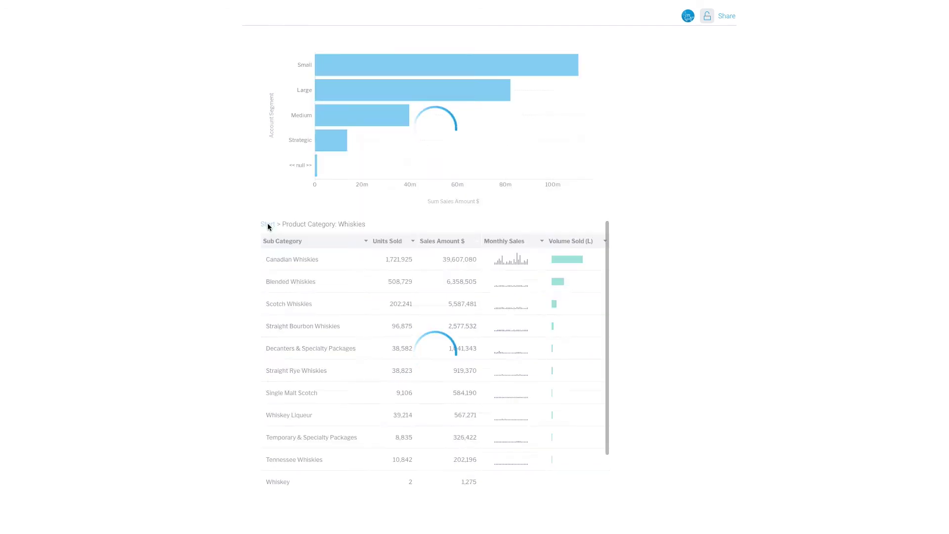
click(275, 269)
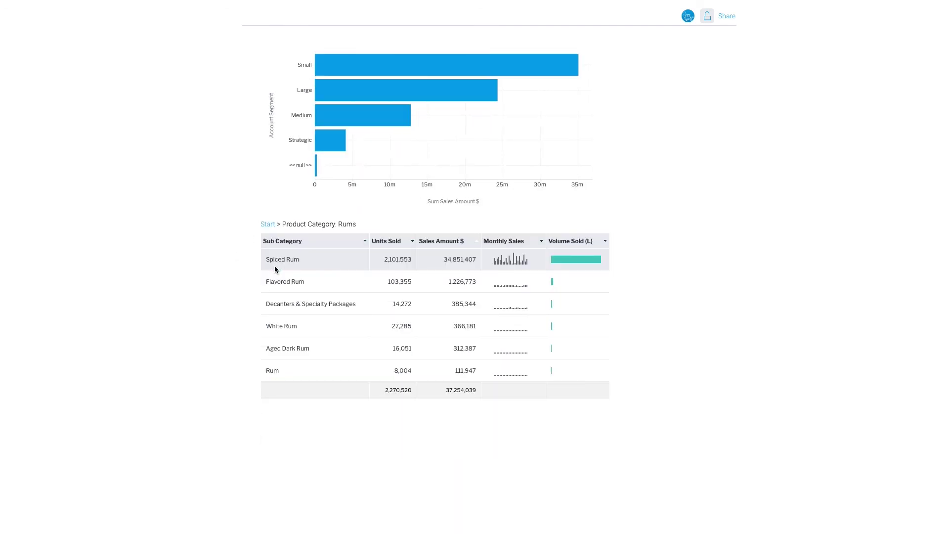
click(267, 225)
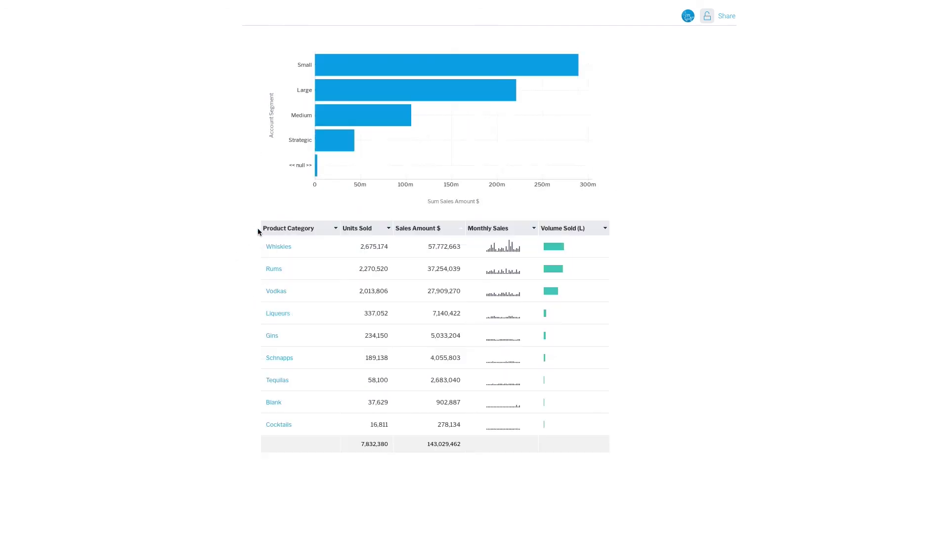
click(272, 335)
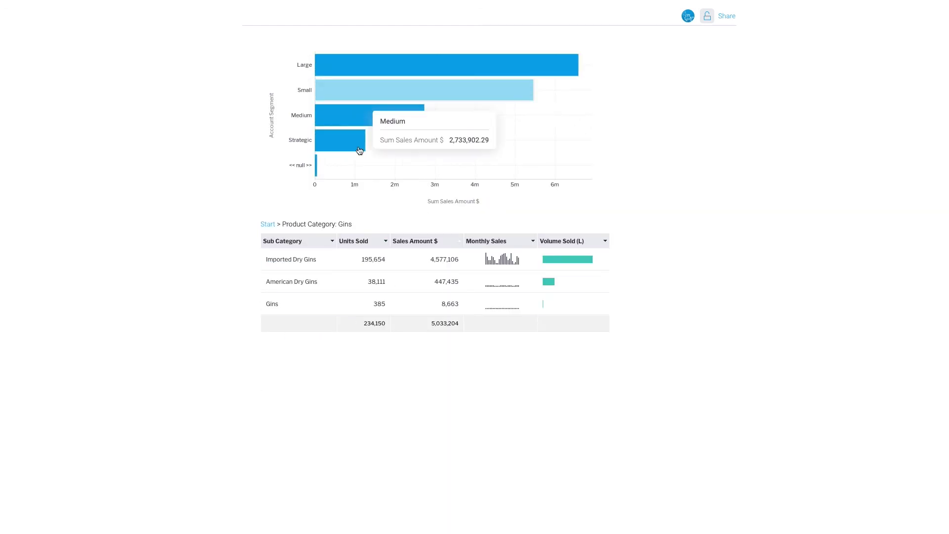
click(264, 226)
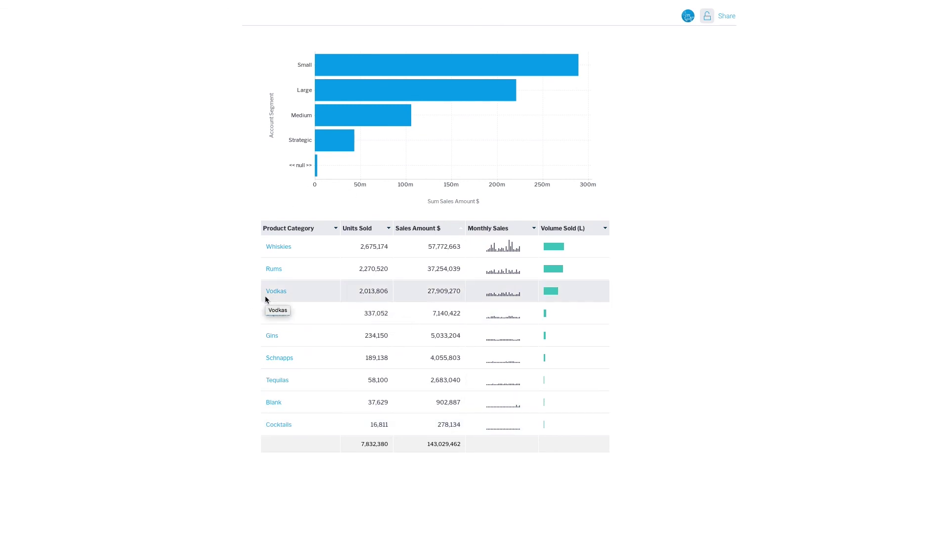
mouse_move(364, 63)
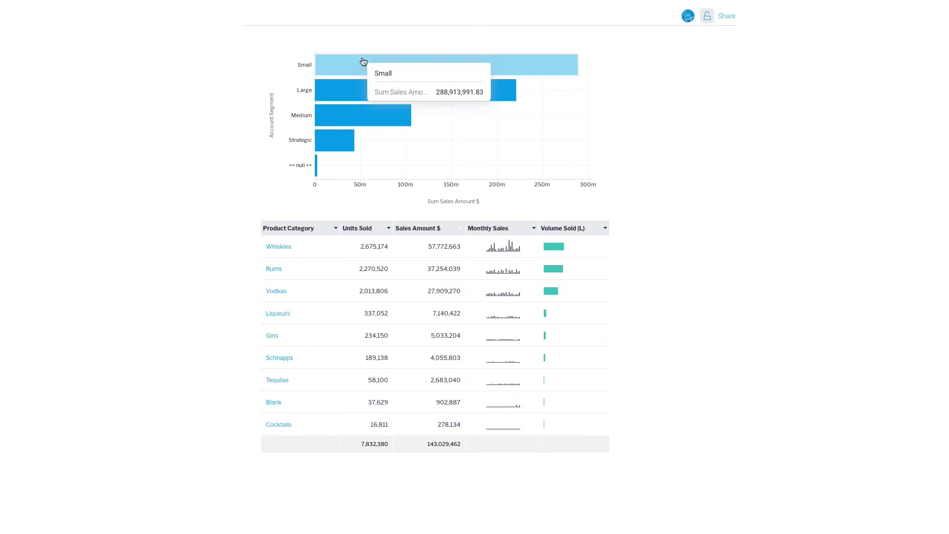
click(363, 62)
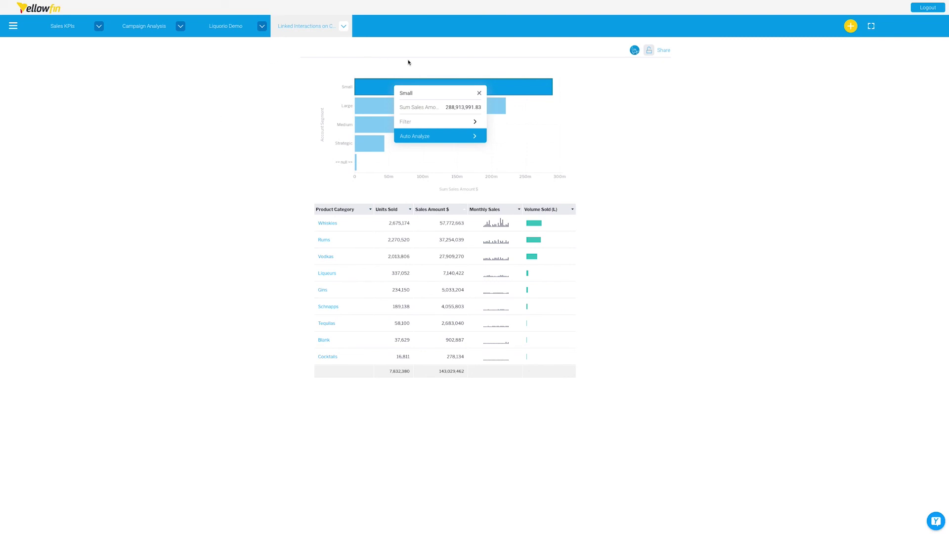
click(479, 93)
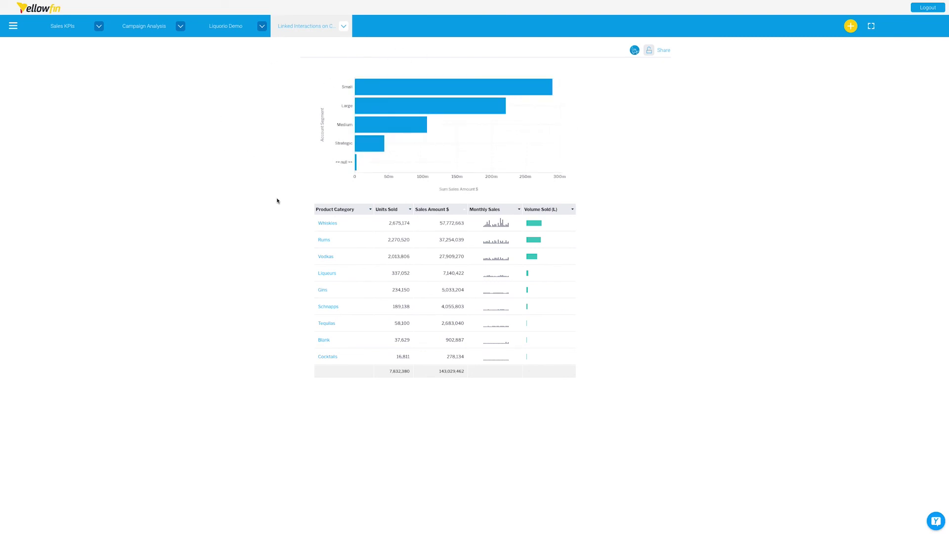